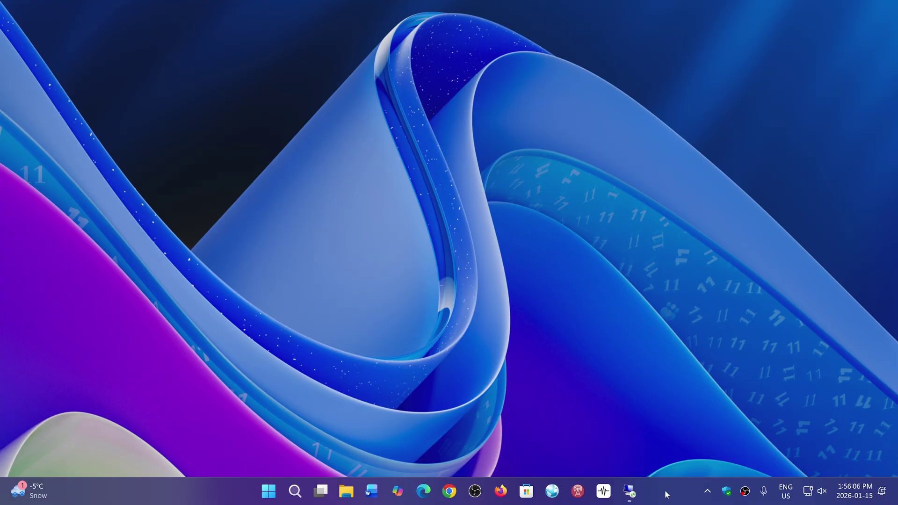
Step: Restore the minimized MainPC Remote Desktop Connection dialog from the taskbar and close it
{"action": "left_click", "coordinate": [630, 492]}
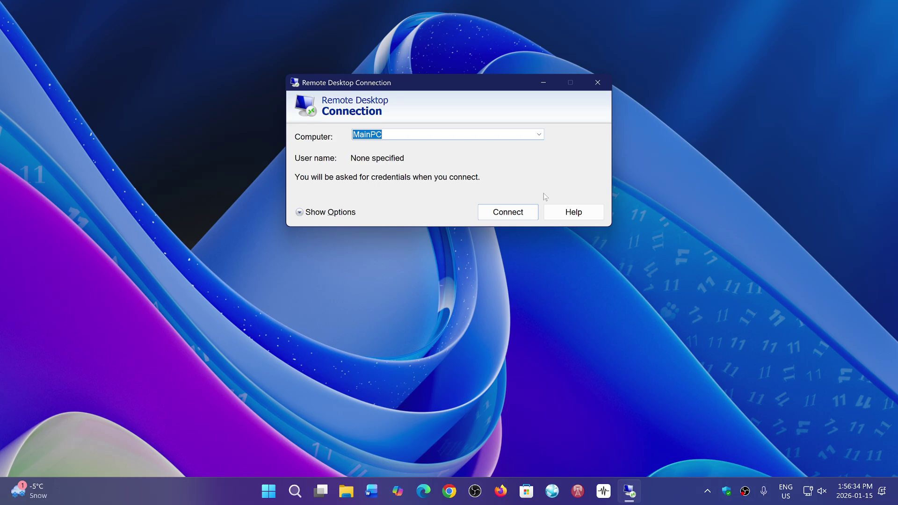
{"action": "left_click", "coordinate": [598, 83]}
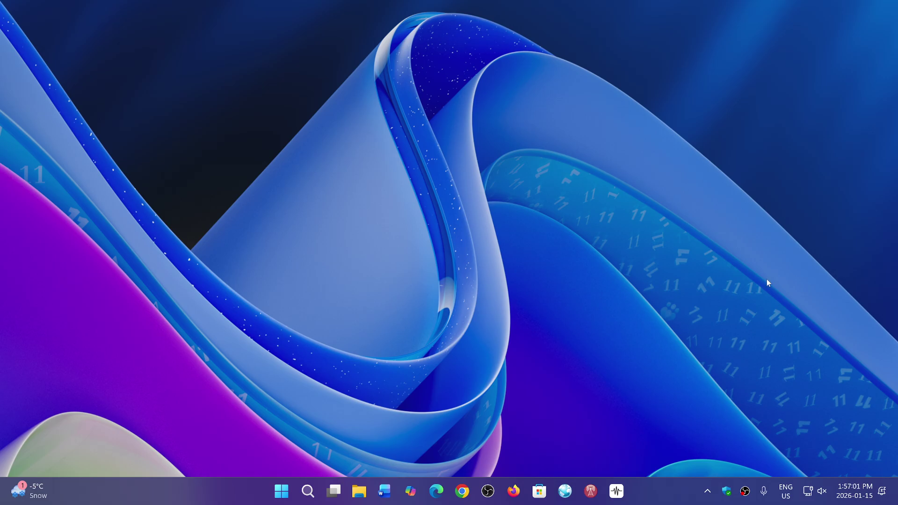
{"action": "left_click", "coordinate": [282, 492]}
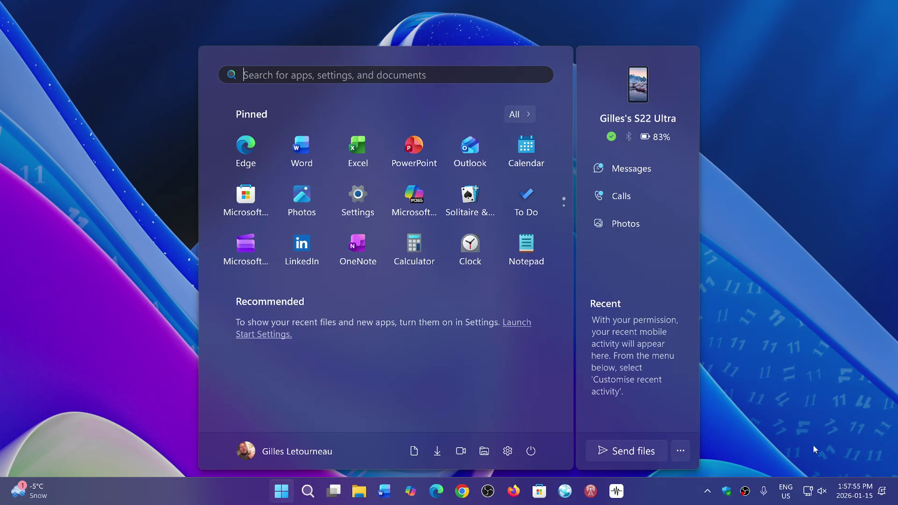
{"action": "left_click", "coordinate": [661, 499]}
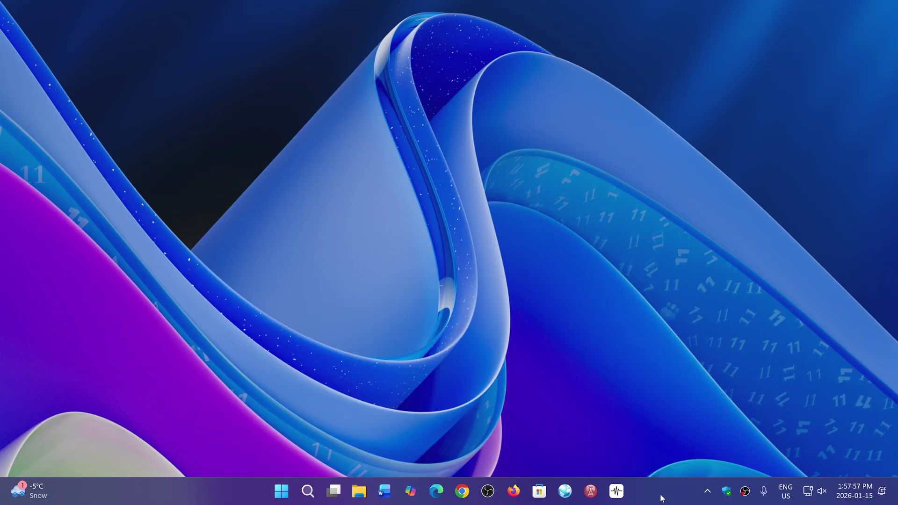